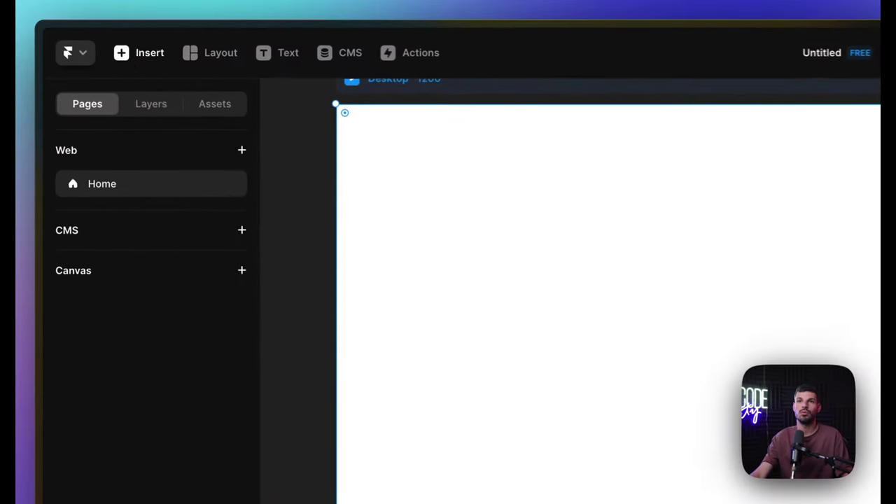
# Generate an AI page from a French prompt for a direct, bold Growth marketing agency landing page
pyautogui.click(89, 36)
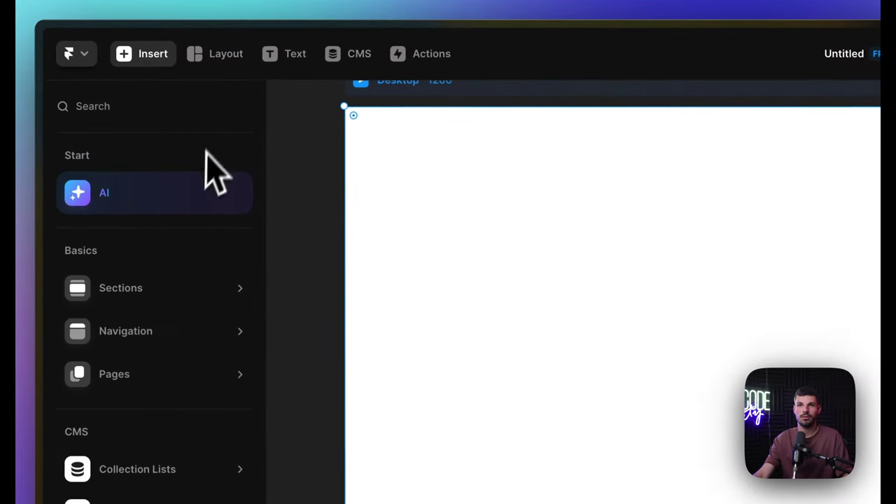
pyautogui.click(188, 198)
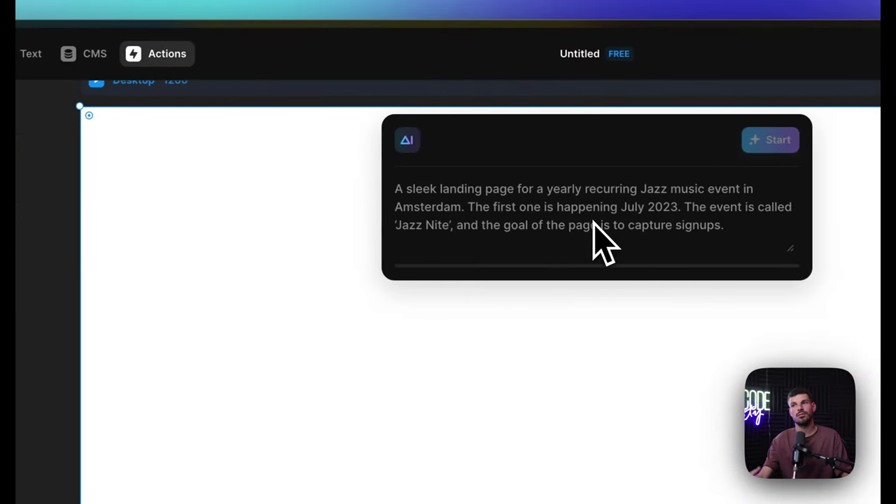
pyautogui.write('C')
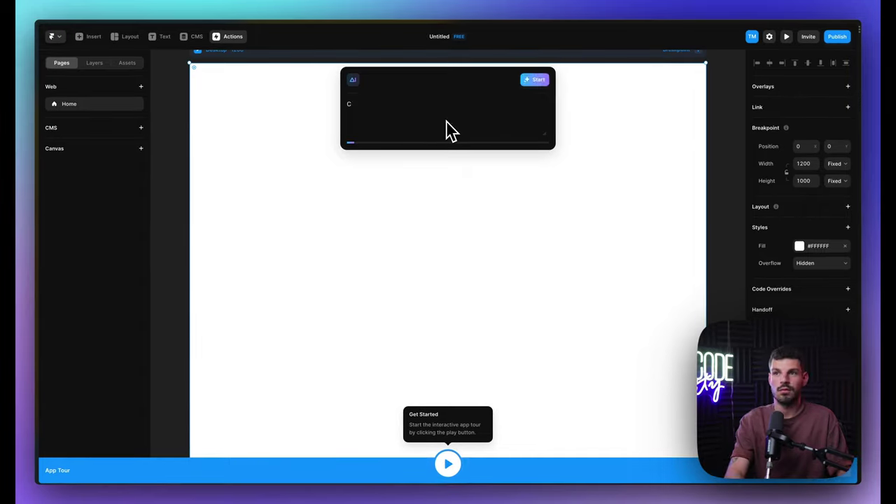
pyautogui.press('BackSpace')
pyautogui.write('Une landing page pour une agence de')
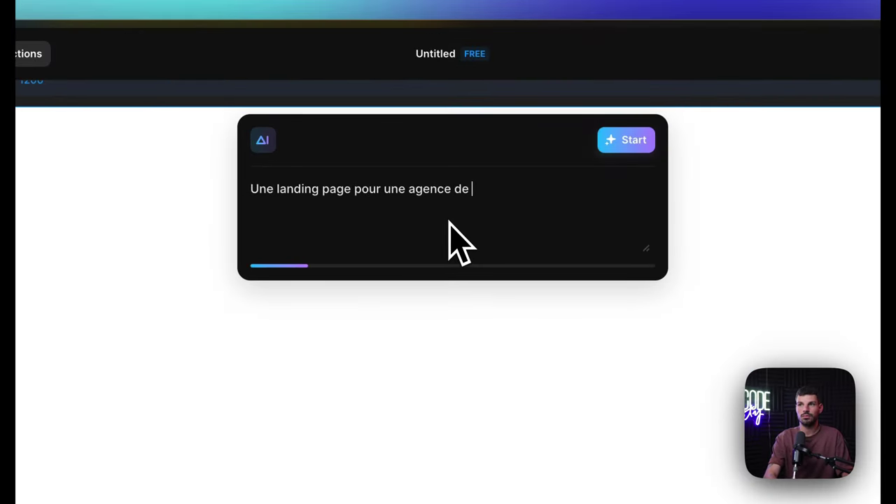
pyautogui.write(" Growth marketing avec un language direct, assez bold, et incisif. Il doit mettre en avant les techniques, l'équipe et le portfolio de clients")
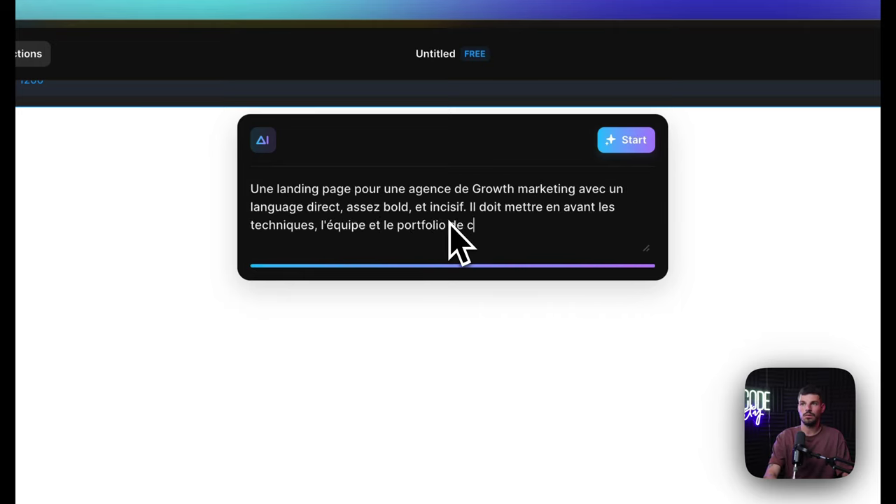
pyautogui.press('Return')
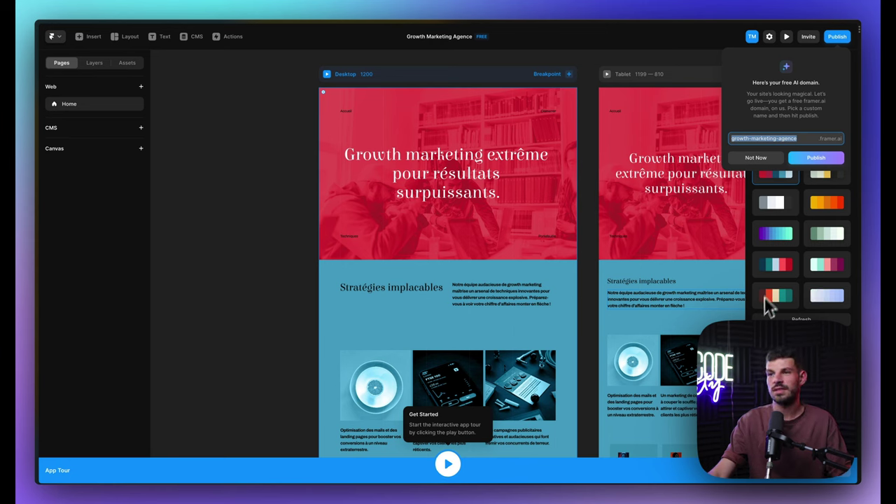
# Decline the free-domain offer and recolour the site with the dark blue palette and yellow headings
pyautogui.click(681, 221)
pyautogui.click(789, 221)
pyautogui.click(789, 159)
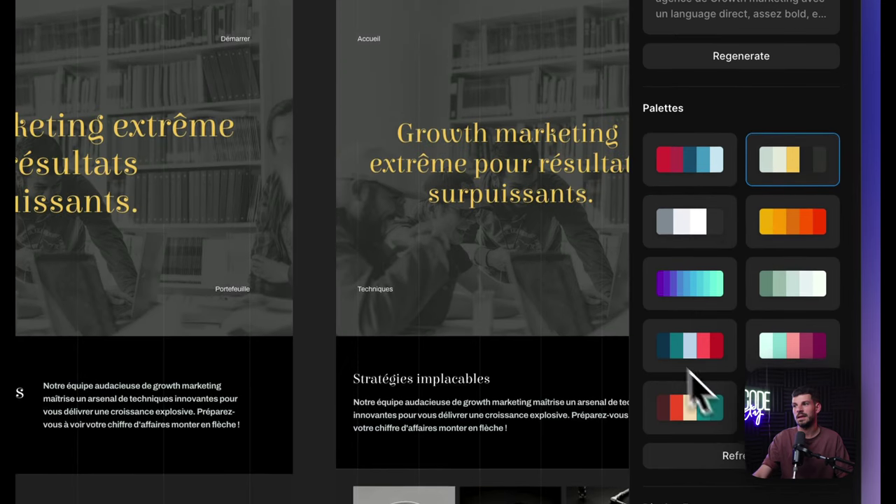
pyautogui.click(672, 283)
pyautogui.click(676, 347)
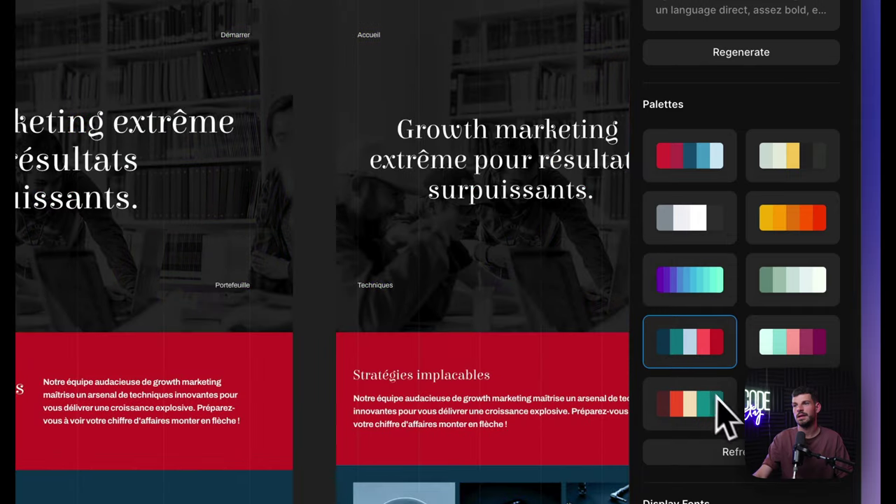
pyautogui.click(793, 341)
pyautogui.scroll(-3, 792, 336)
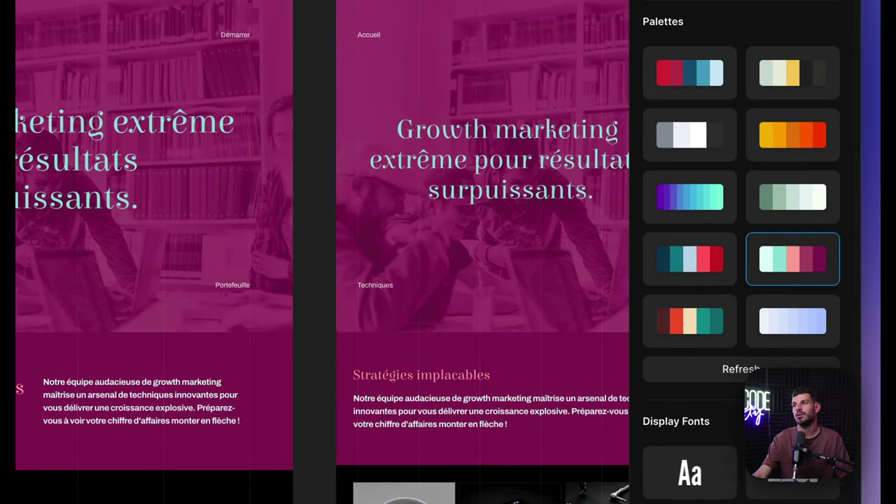
pyautogui.click(720, 329)
pyautogui.click(724, 336)
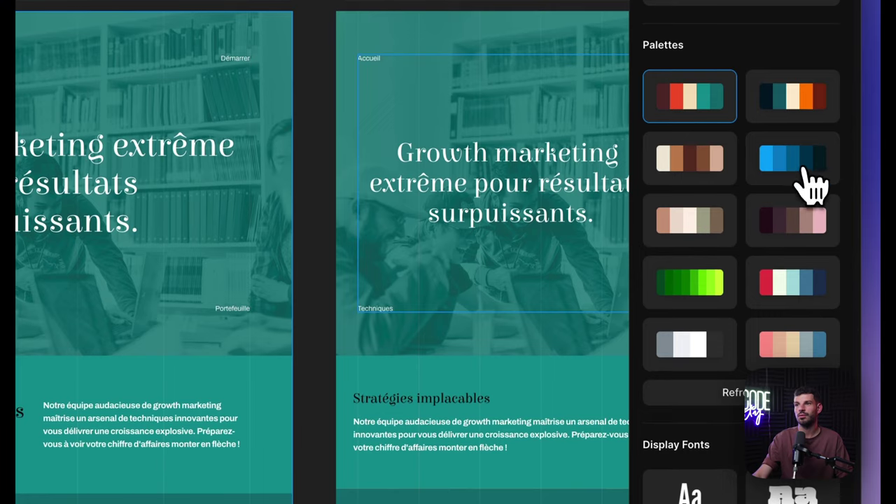
pyautogui.click(810, 185)
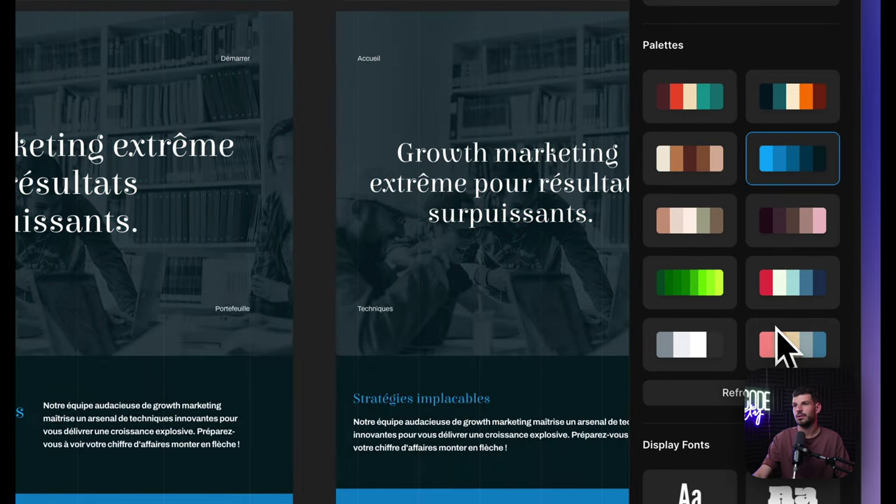
# Set the headings to a geometric sans-serif display font after trying several alternatives
pyautogui.scroll(-5, 306, 210)
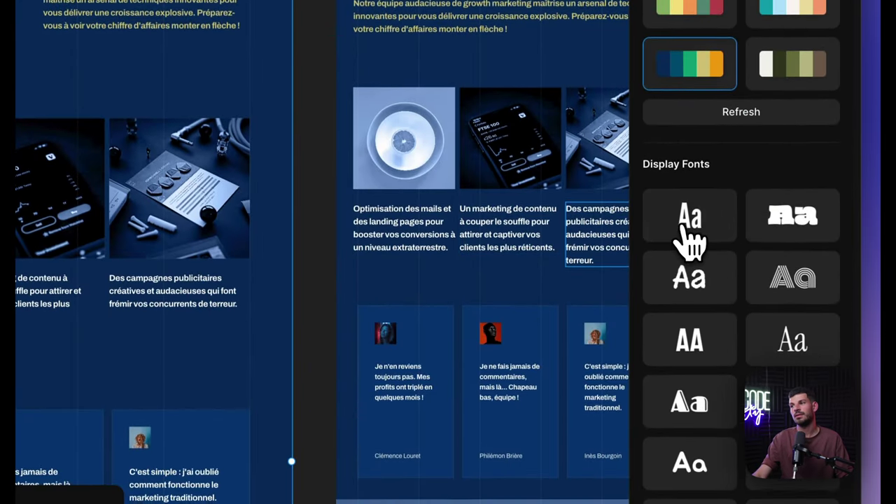
pyautogui.click(684, 231)
pyautogui.click(688, 276)
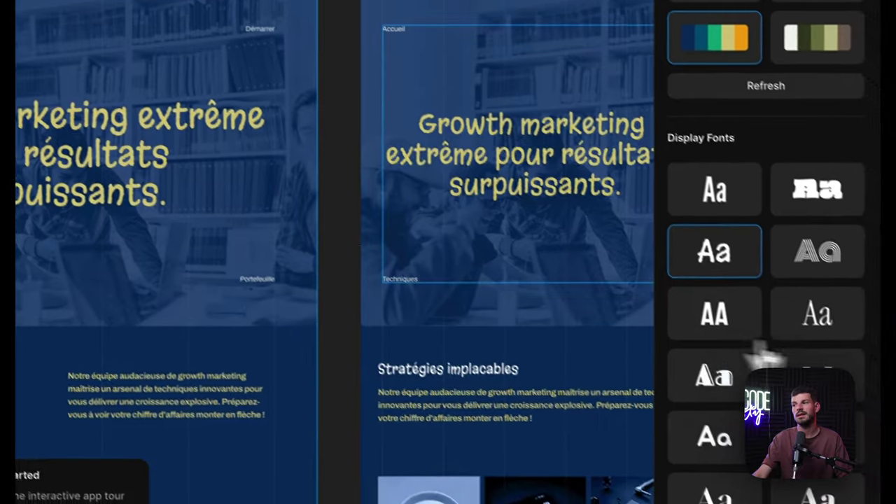
pyautogui.click(812, 312)
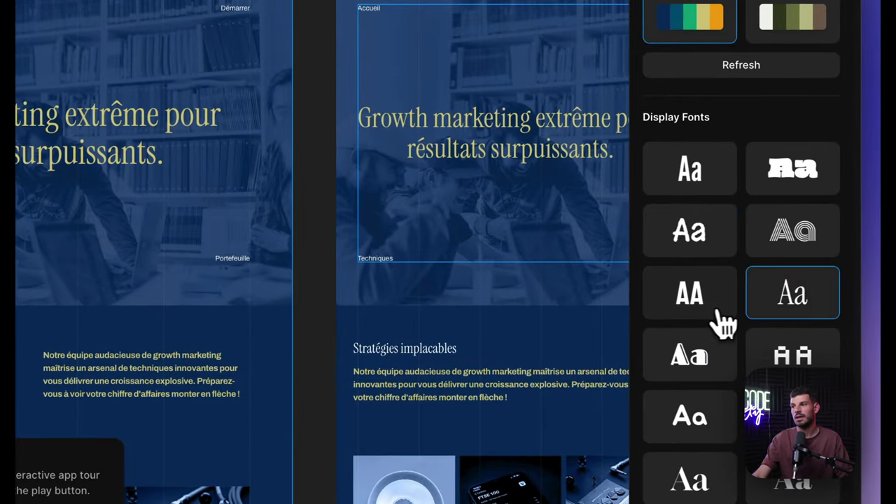
pyautogui.click(738, 329)
pyautogui.scroll(-3, 756, 290)
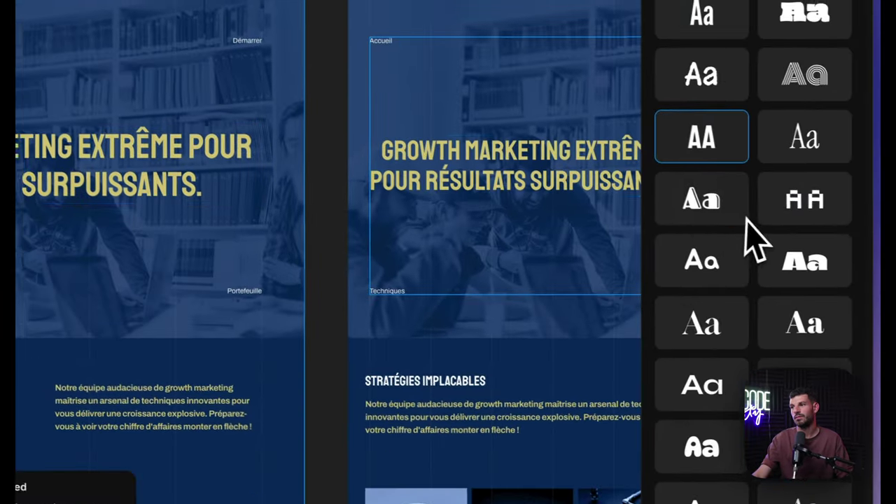
pyautogui.click(689, 256)
pyautogui.click(700, 336)
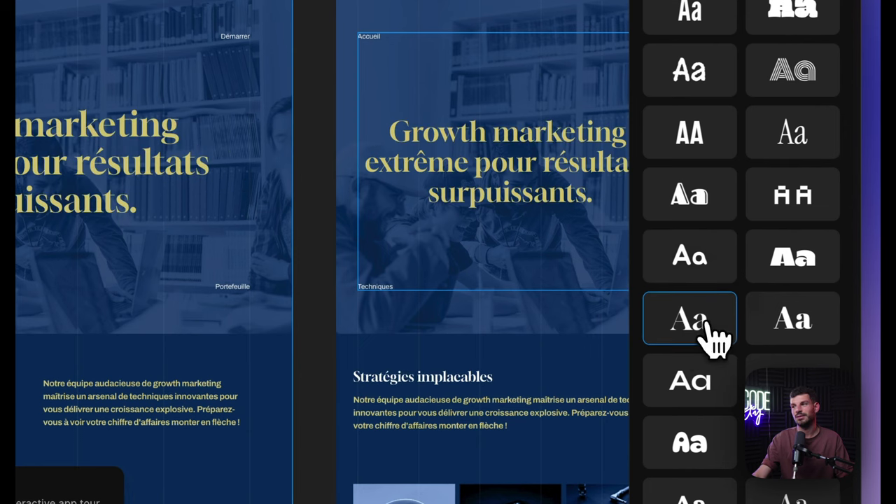
pyautogui.click(794, 326)
pyautogui.scroll(-3, 791, 315)
pyautogui.click(703, 203)
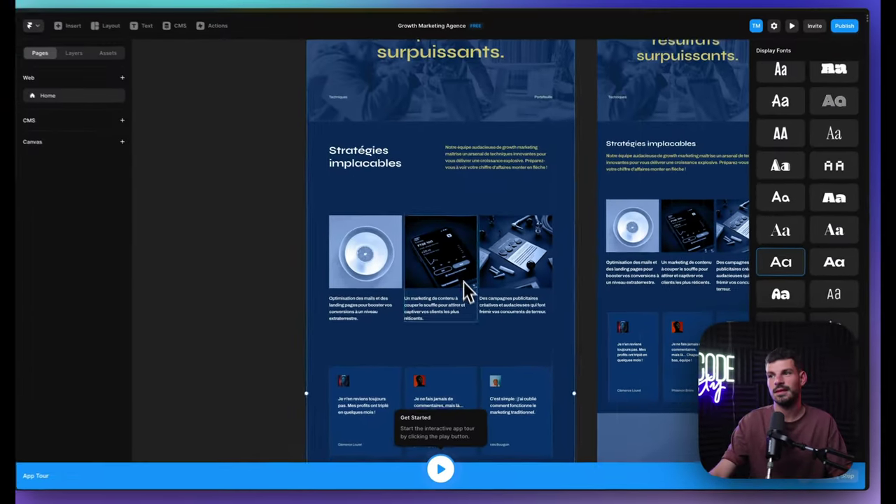
pyautogui.scroll(-5, 539, 322)
pyautogui.scroll(1, 546, 324)
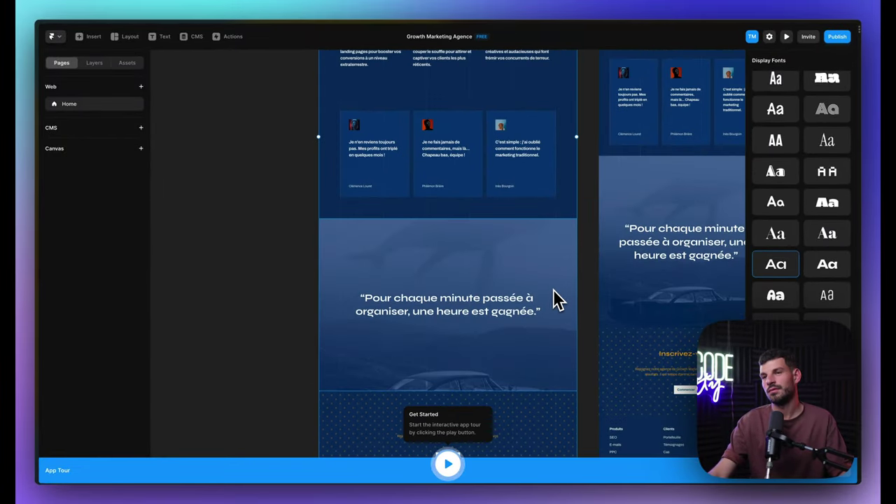
pyautogui.scroll(10, 556, 301)
pyautogui.scroll(2, 556, 301)
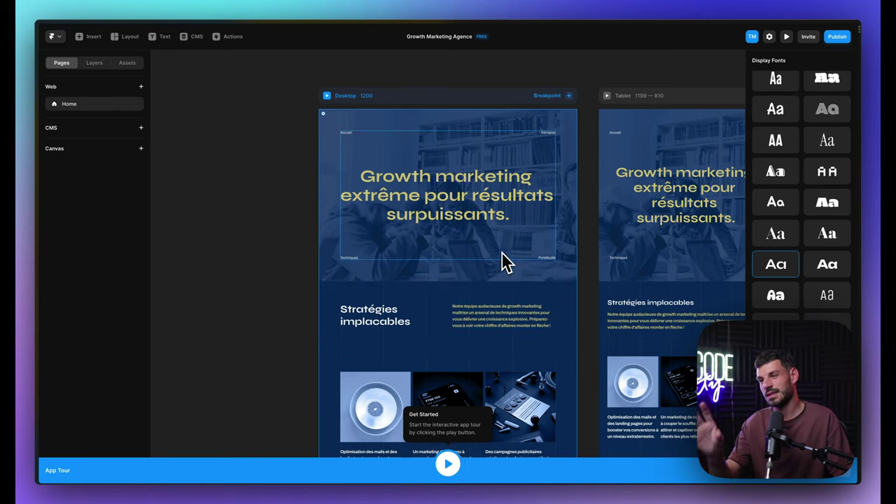
pyautogui.scroll(-4, 501, 251)
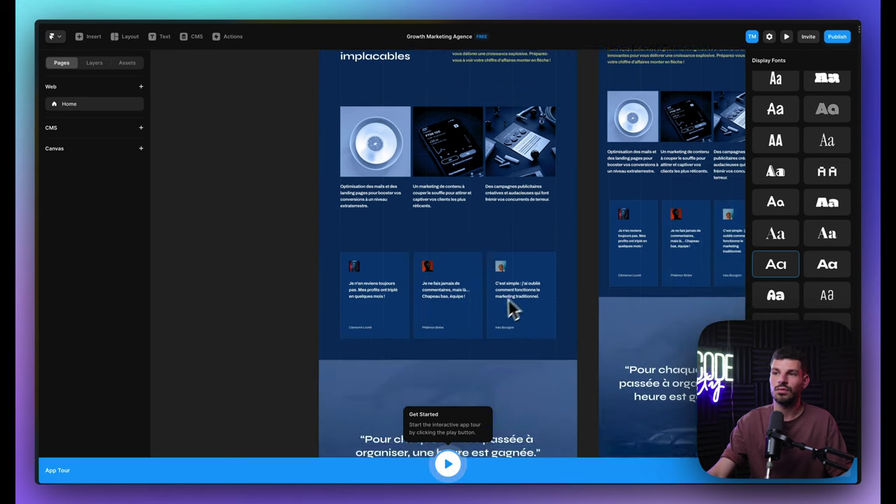
pyautogui.scroll(4, 489, 294)
pyautogui.scroll(-3, 384, 220)
pyautogui.scroll(5, 381, 224)
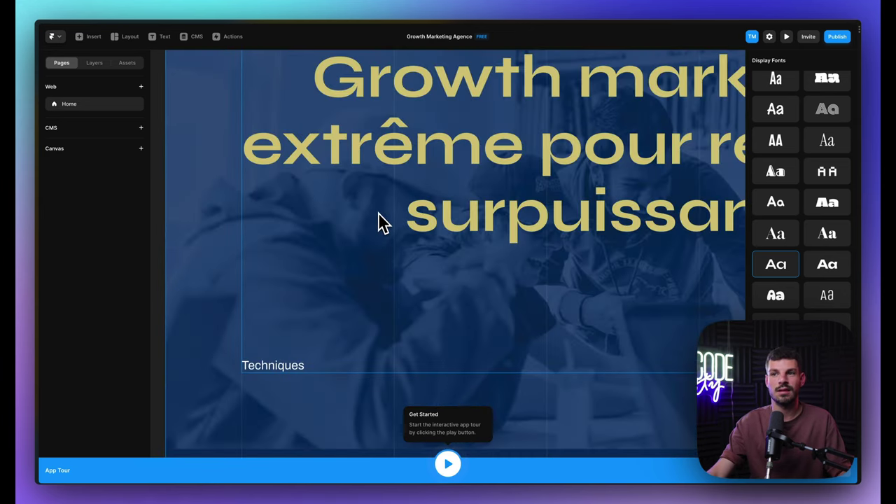
pyautogui.scroll(-2, 380, 224)
# Change the hero heading text to GROWTH TEAM
pyautogui.doubleClick(457, 203)
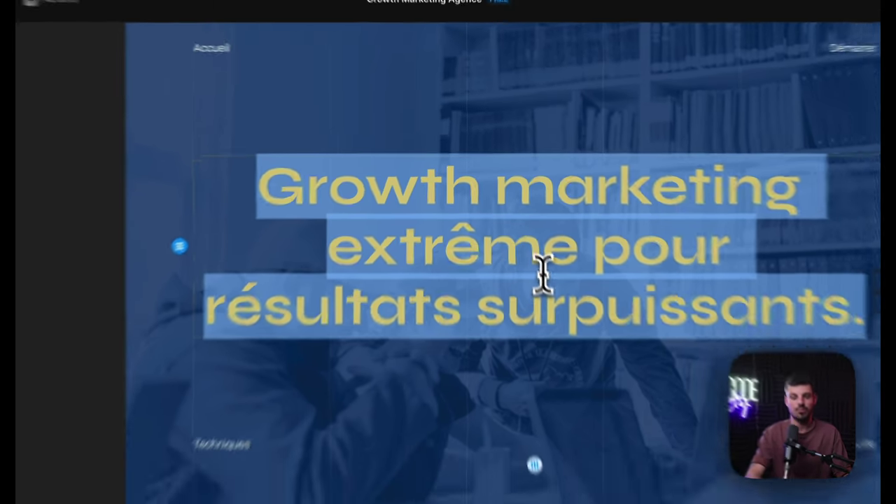
pyautogui.write('GROWTH TEA')
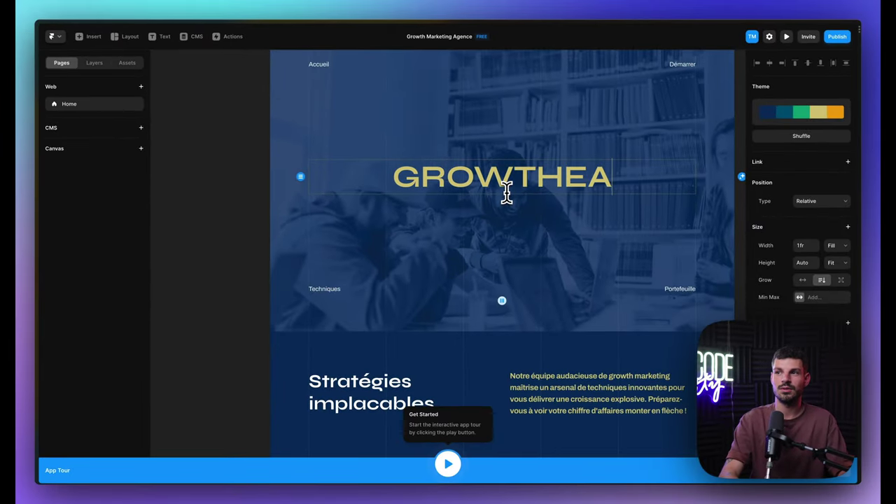
pyautogui.press('BackSpace')
pyautogui.press('BackSpace')
pyautogui.write('TEAM')
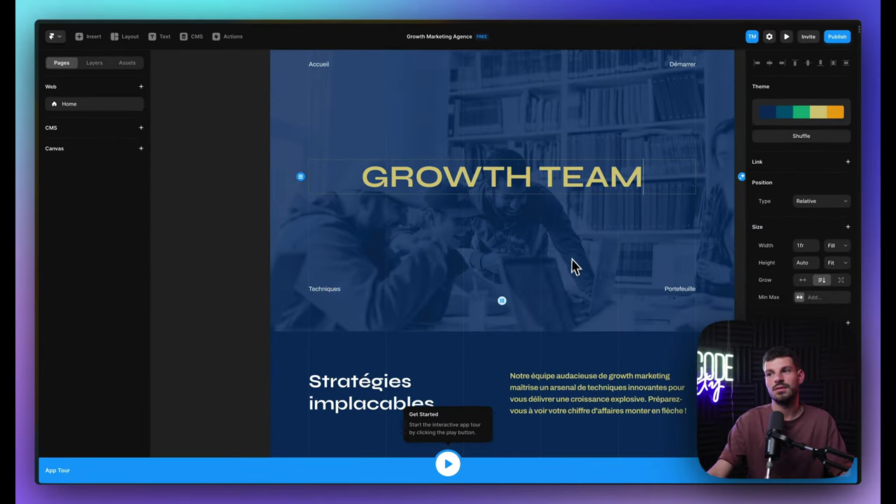
pyautogui.press('Escape')
# Select the whole hero section and scroll through its Styles panel
pyautogui.click(273, 245)
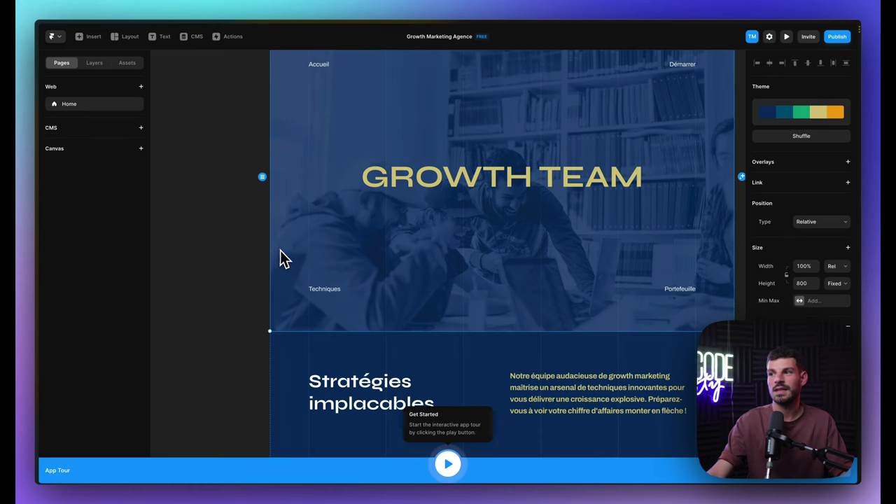
pyautogui.scroll(-3, 824, 287)
pyautogui.scroll(-3, 822, 312)
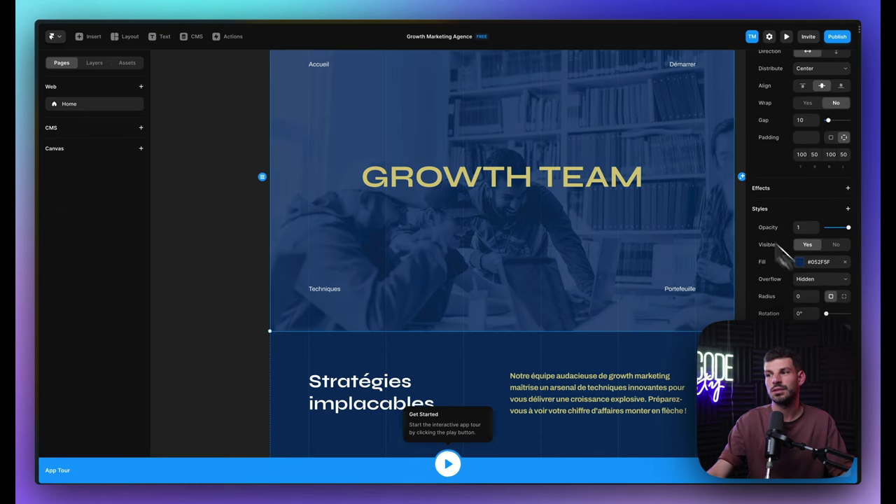
pyautogui.scroll(-6, 630, 301)
pyautogui.scroll(-3, 625, 306)
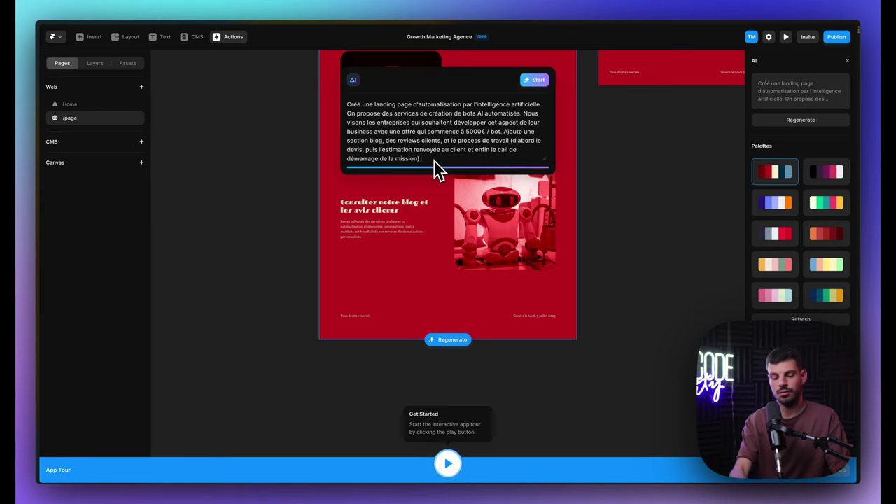
# Regenerate the AI-automation bots page from its prompt and return to the top hero section
pyautogui.press('Return')
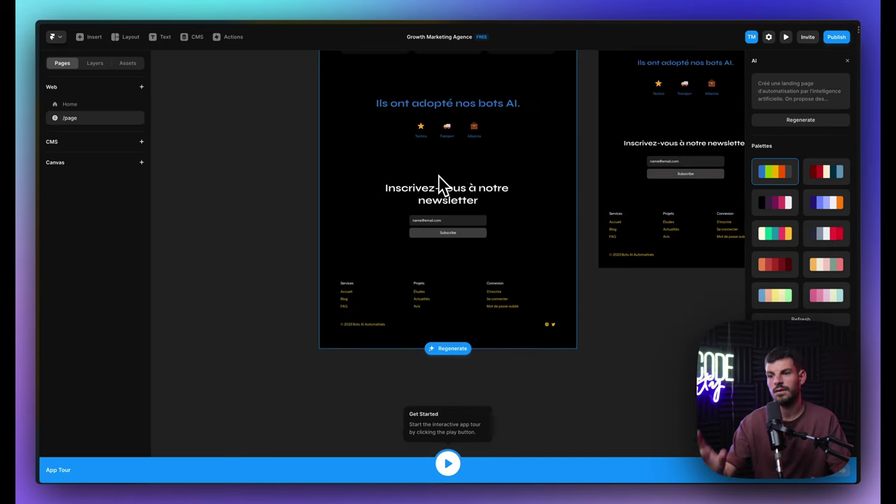
pyautogui.scroll(2, 439, 183)
pyautogui.scroll(5, 439, 184)
pyautogui.scroll(5, 440, 183)
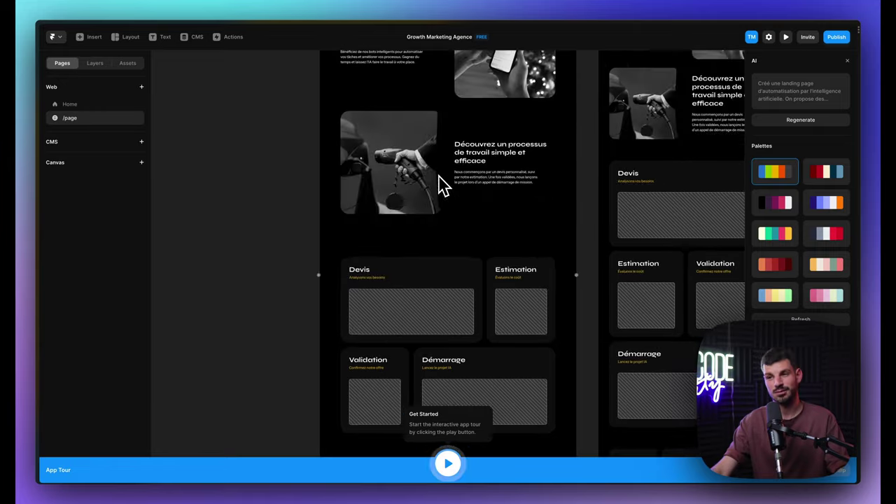
pyautogui.scroll(5, 440, 183)
pyautogui.scroll(3, 438, 182)
pyautogui.scroll(3, 438, 182)
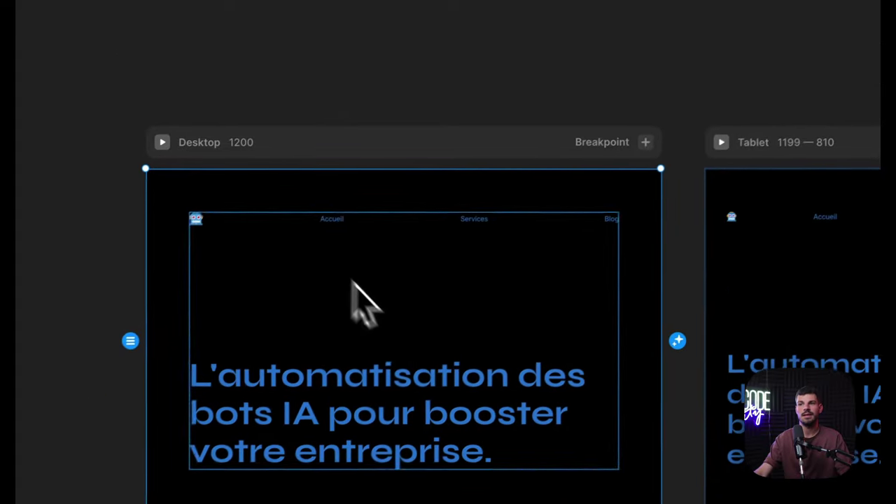
# Move the Accueil link after Services in the desktop navigation
pyautogui.moveTo(322, 228); pyautogui.dragTo(467, 236)
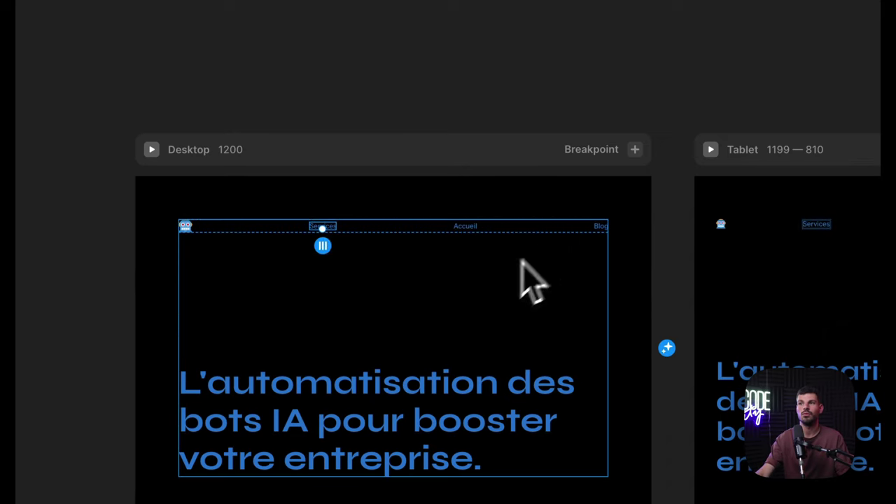
pyautogui.hscroll(3, 536, 246)
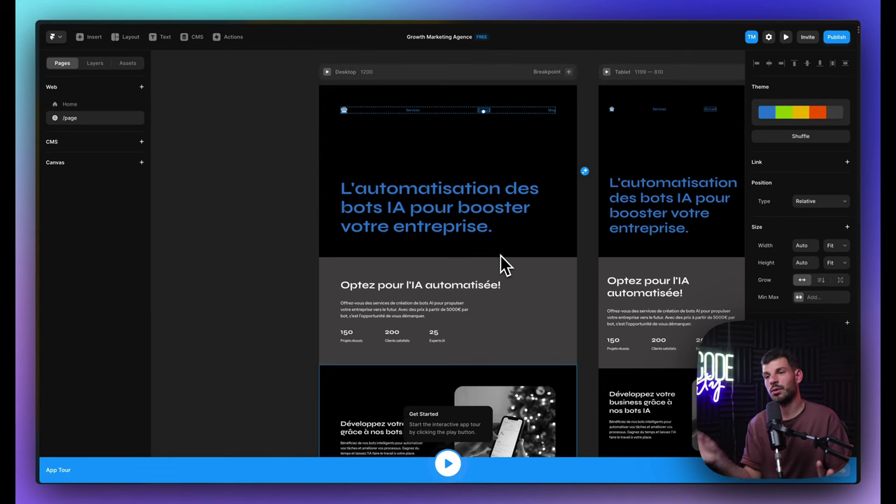
pyautogui.scroll(-1, 478, 308)
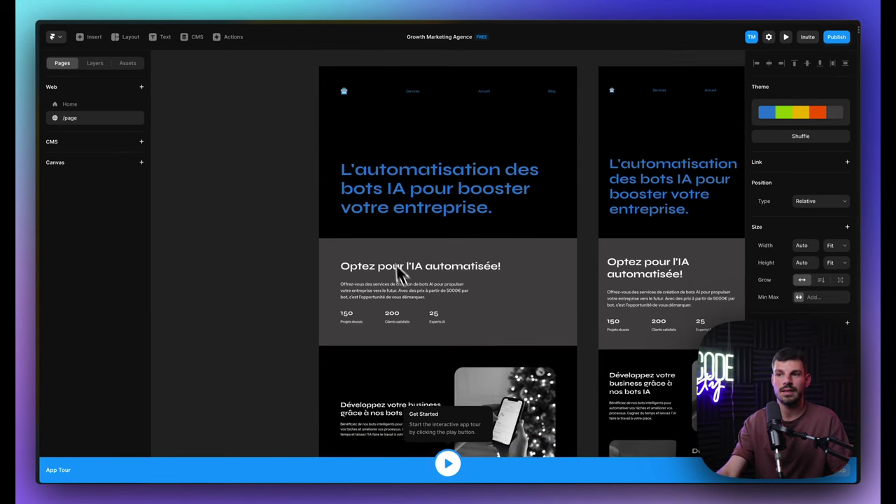
pyautogui.scroll(-5, 413, 252)
pyautogui.scroll(-5, 423, 258)
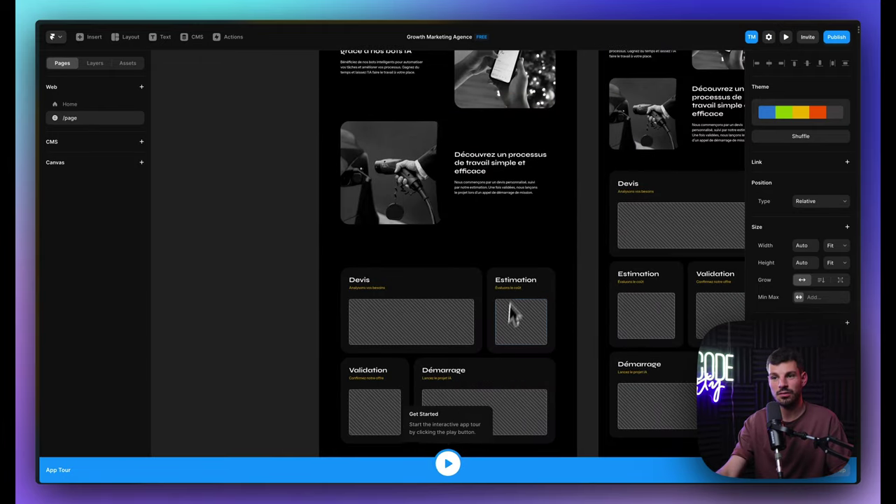
pyautogui.scroll(-1, 510, 310)
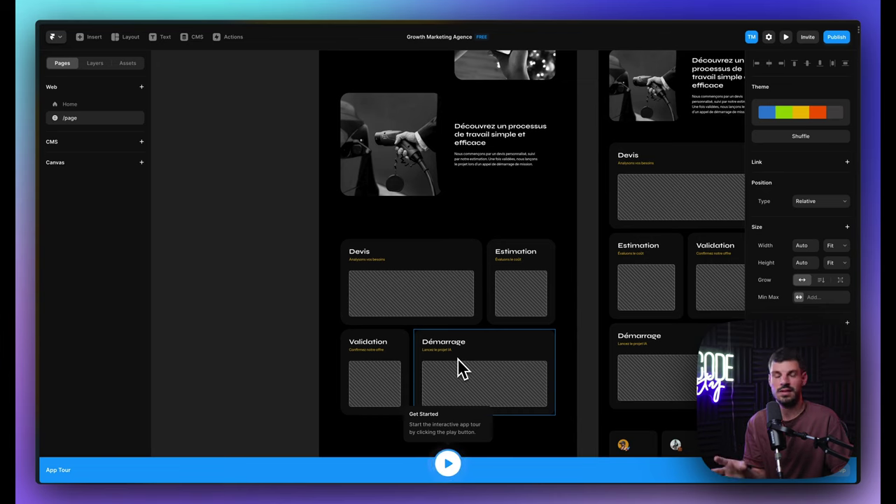
pyautogui.scroll(-5, 483, 350)
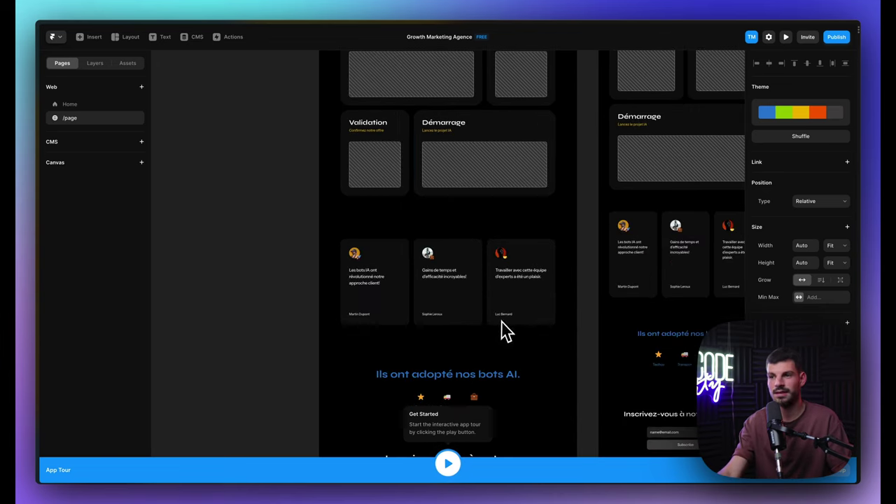
pyautogui.scroll(-3, 532, 344)
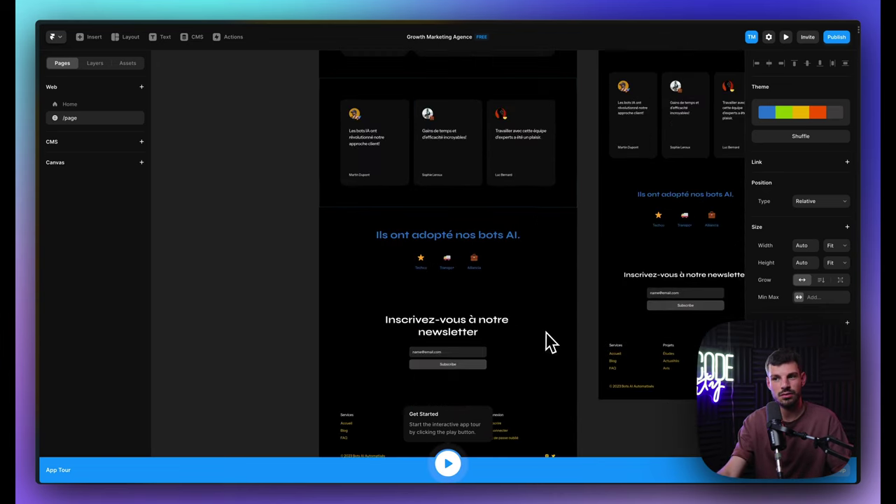
pyautogui.scroll(10, 548, 315)
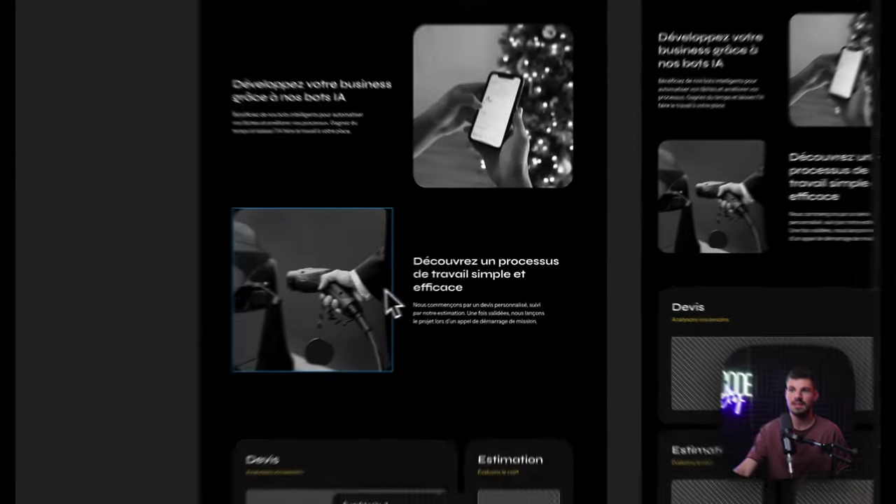
pyautogui.click(390, 304)
pyautogui.click(489, 287)
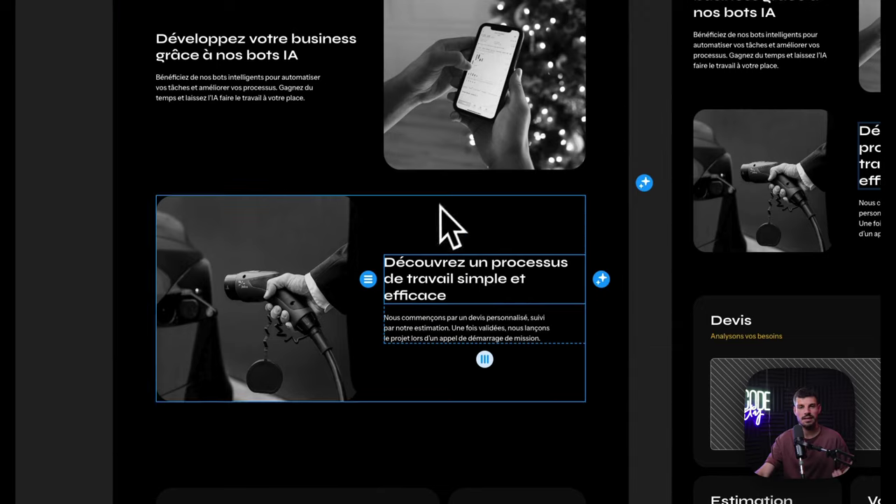
pyautogui.scroll(15, 448, 231)
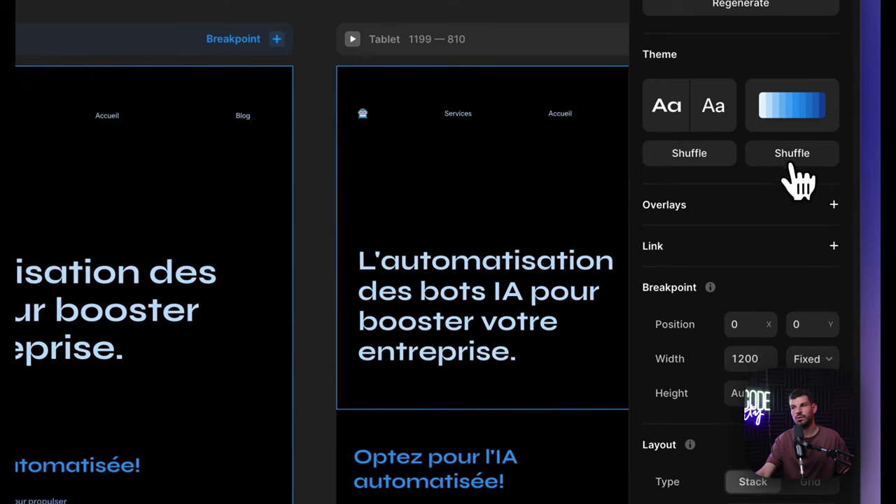
# Shuffle the theme, try several palettes, and settle on the orange and grey palette
pyautogui.click(790, 164)
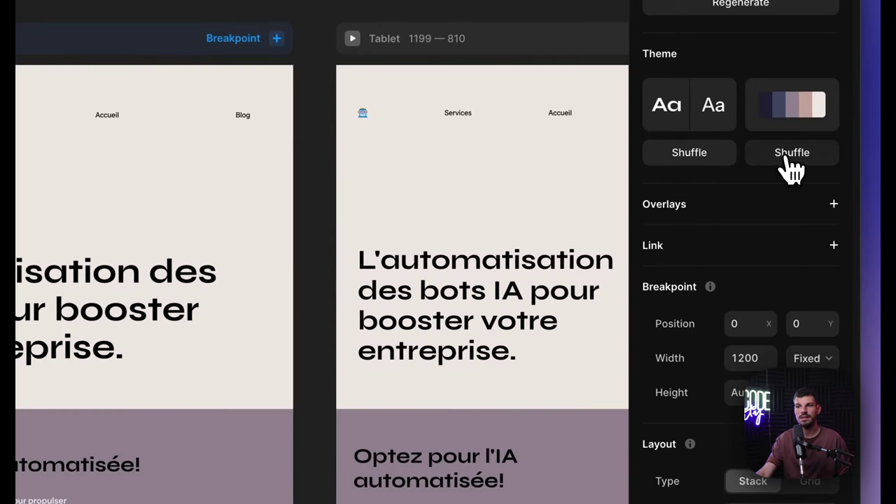
pyautogui.click(789, 168)
pyautogui.click(793, 119)
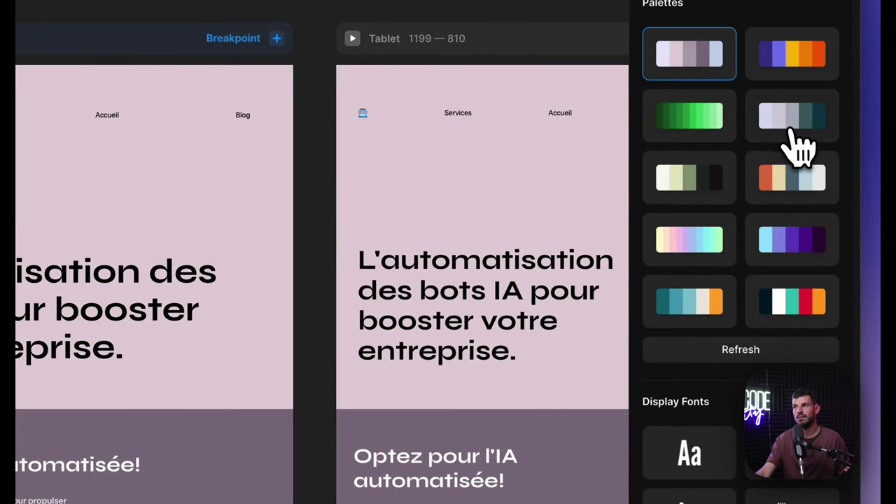
pyautogui.click(808, 255)
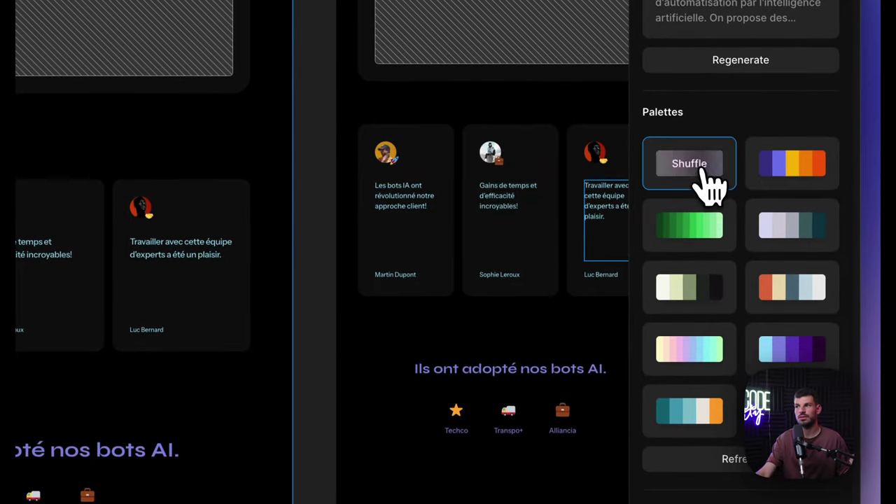
pyautogui.click(709, 184)
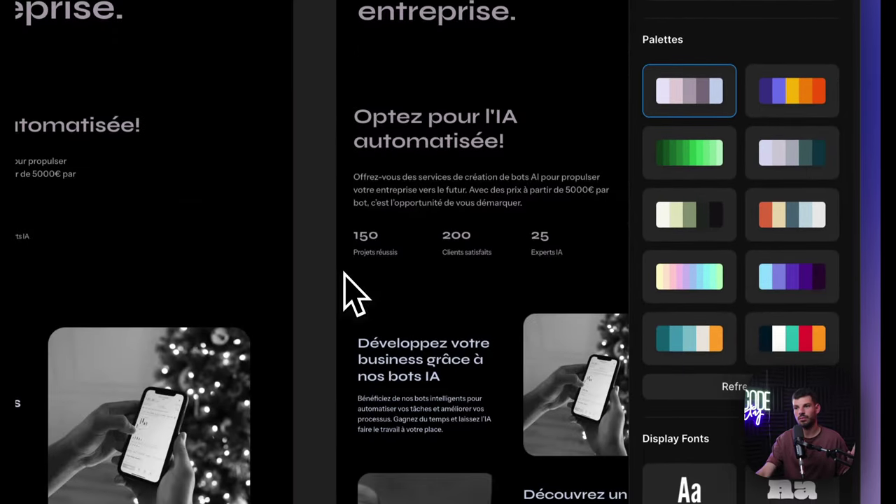
pyautogui.click(693, 301)
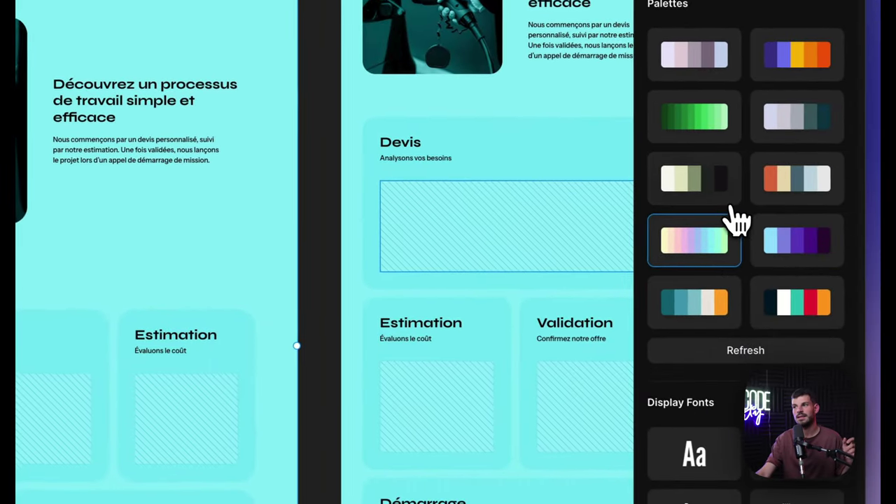
pyautogui.click(730, 213)
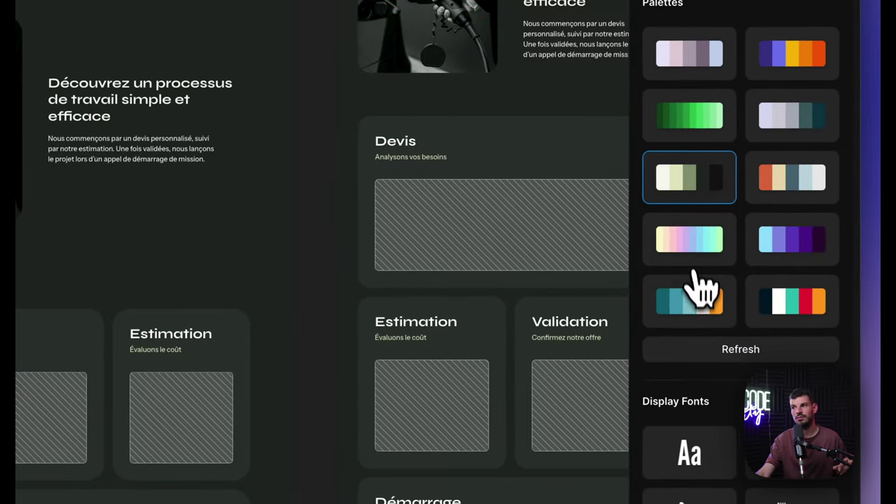
pyautogui.click(707, 301)
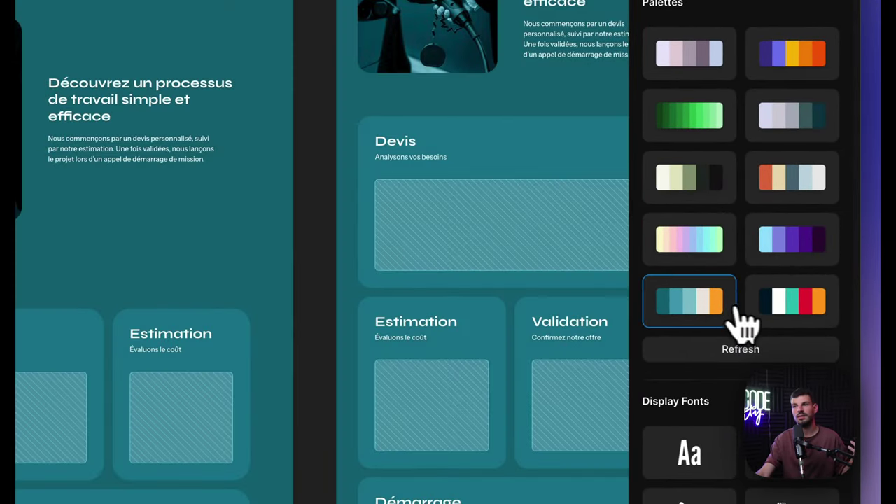
pyautogui.click(778, 186)
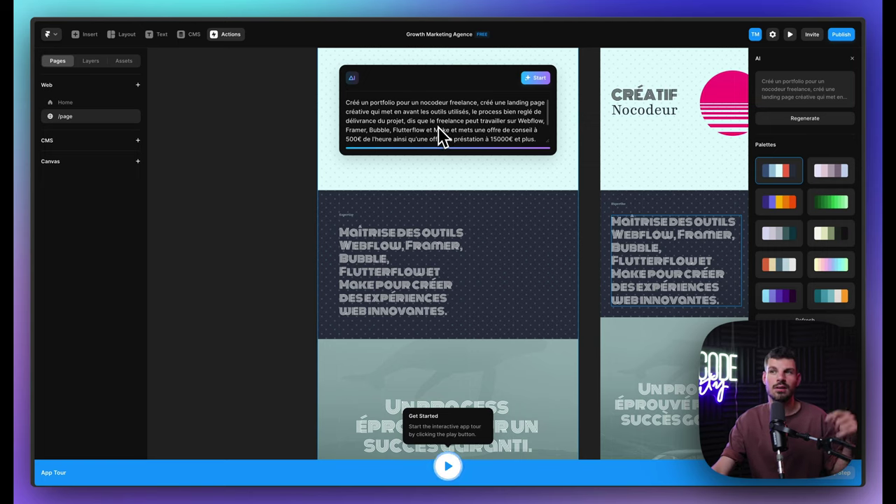
# Start generating the freelance no-code portfolio page with symbols, modern pattern and short titles
pyautogui.scroll(-2, 441, 136)
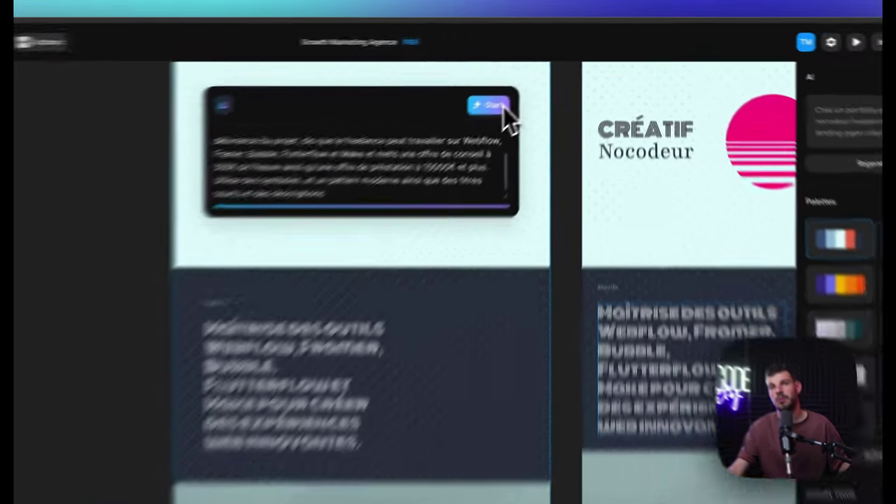
pyautogui.click(546, 78)
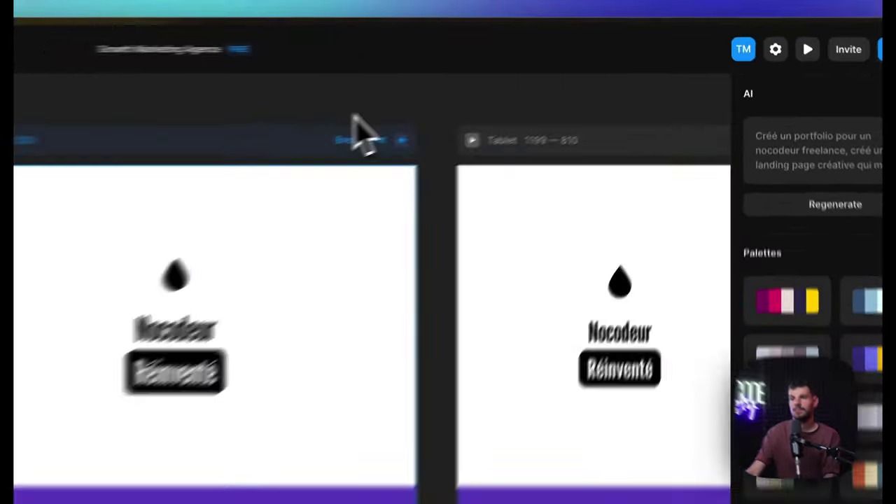
# Scroll through the 'Nocodeur Réinventé' portfolio while the AI finishes generating it
pyautogui.scroll(-5, 582, 145)
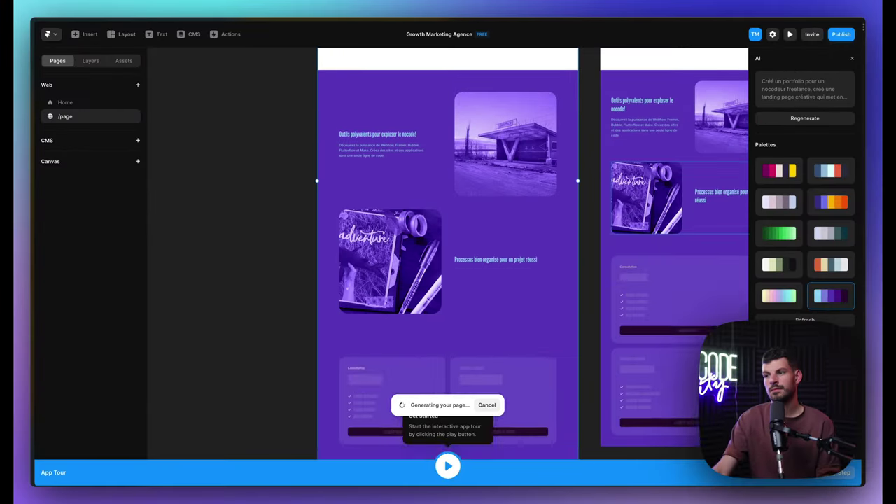
pyautogui.scroll(-1, 514, 262)
pyautogui.scroll(-1, 514, 263)
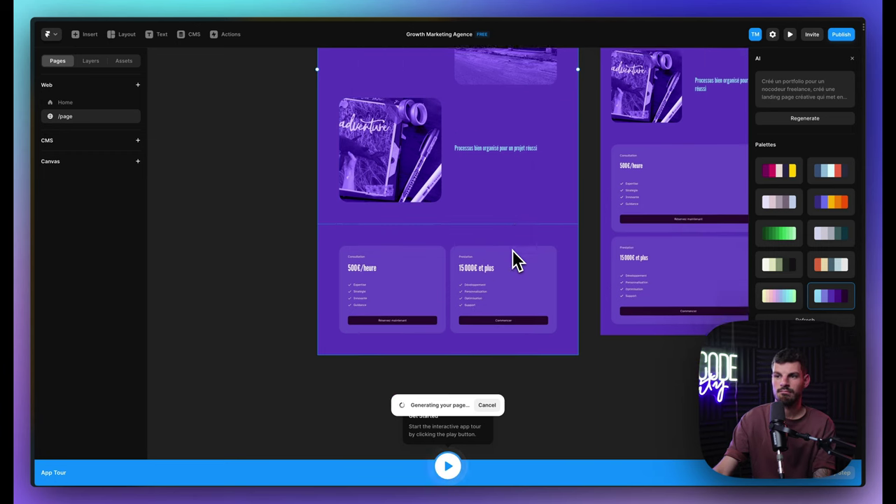
pyautogui.scroll(-1, 515, 263)
pyautogui.scroll(-3, 515, 263)
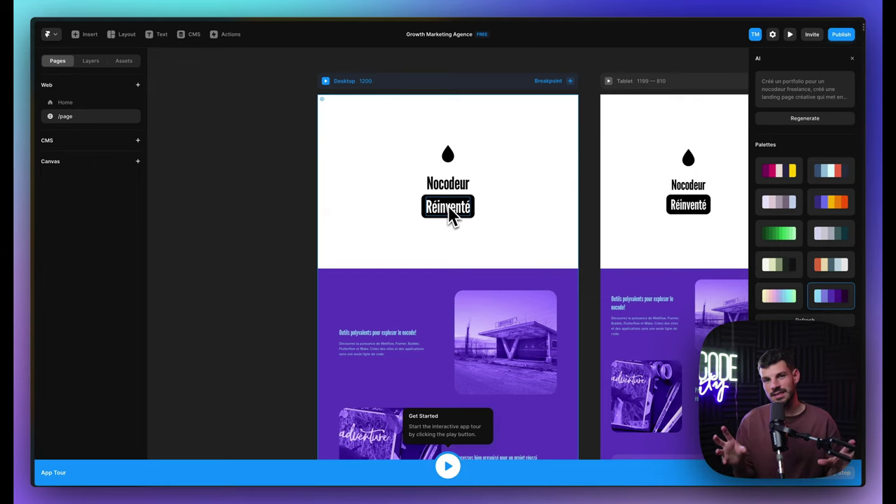
pyautogui.scroll(-10, 455, 235)
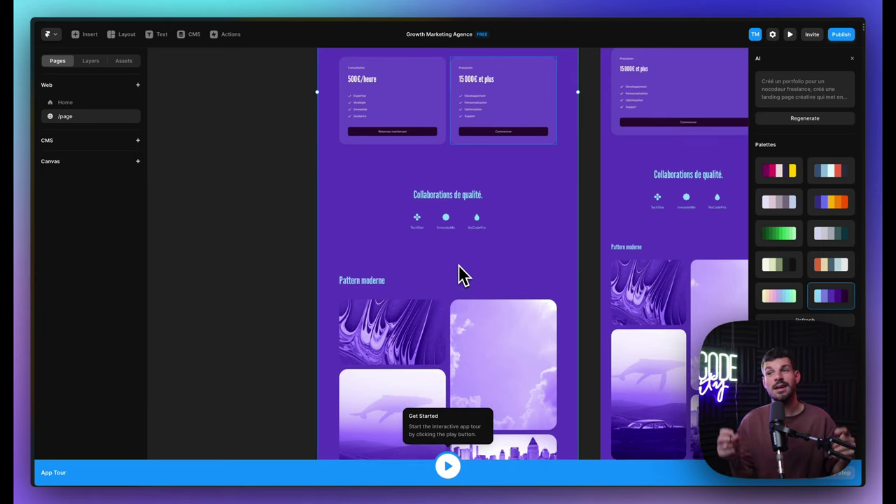
pyautogui.scroll(3, 462, 275)
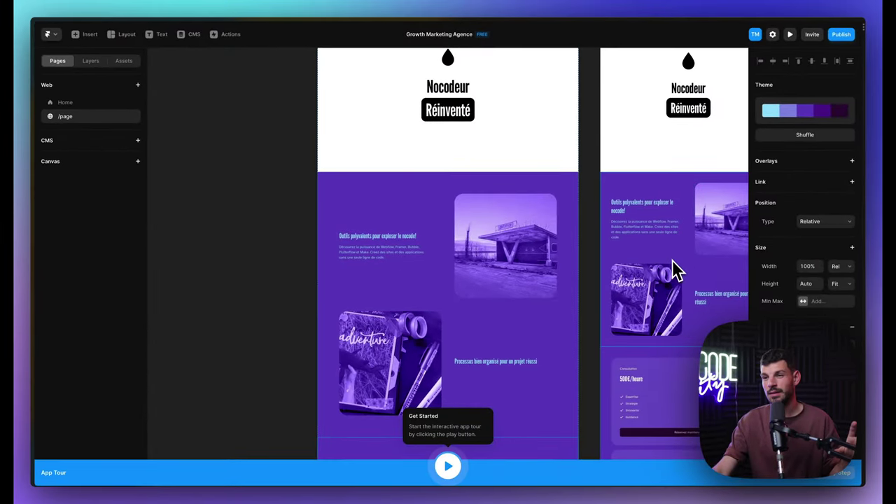
pyautogui.scroll(3, 630, 308)
pyautogui.scroll(3, 608, 340)
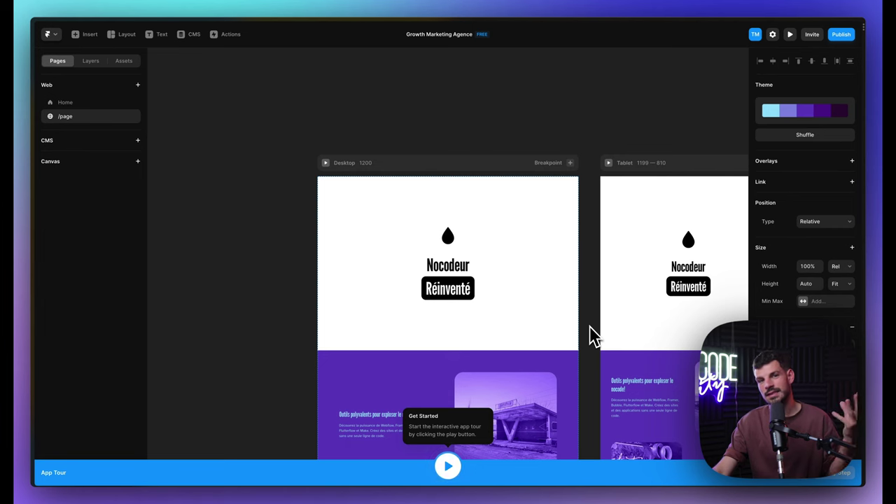
pyautogui.scroll(-2, 565, 340)
pyautogui.scroll(-4, 508, 354)
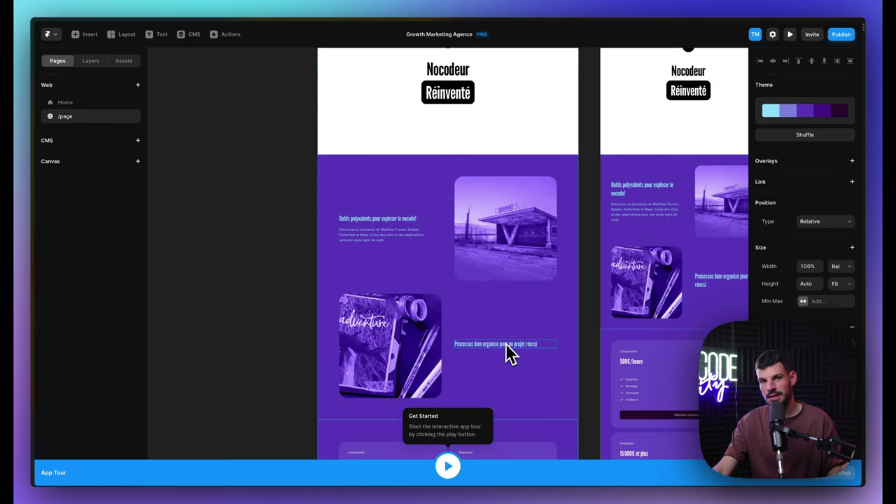